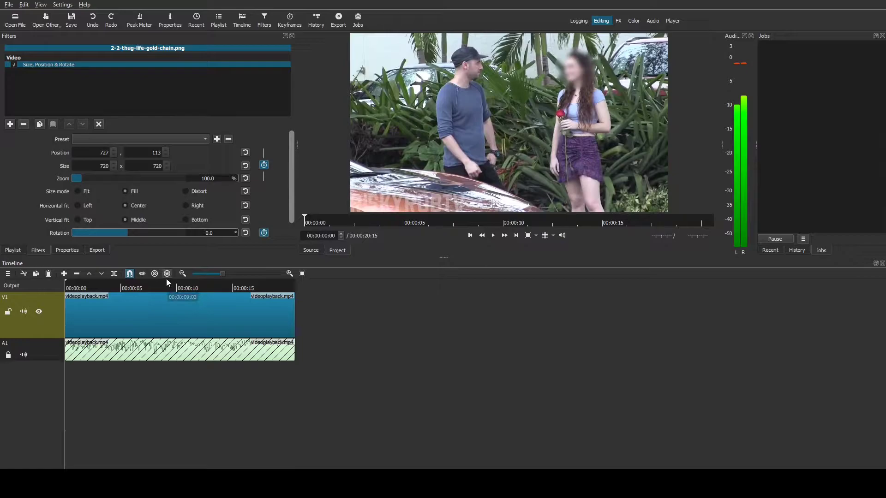
# Position the playhead at about 15 seconds and append the lil.png still to track V1 directly after the videoplayback.mp4 clip
pyautogui.moveTo(166, 284); pyautogui.dragTo(234, 300)
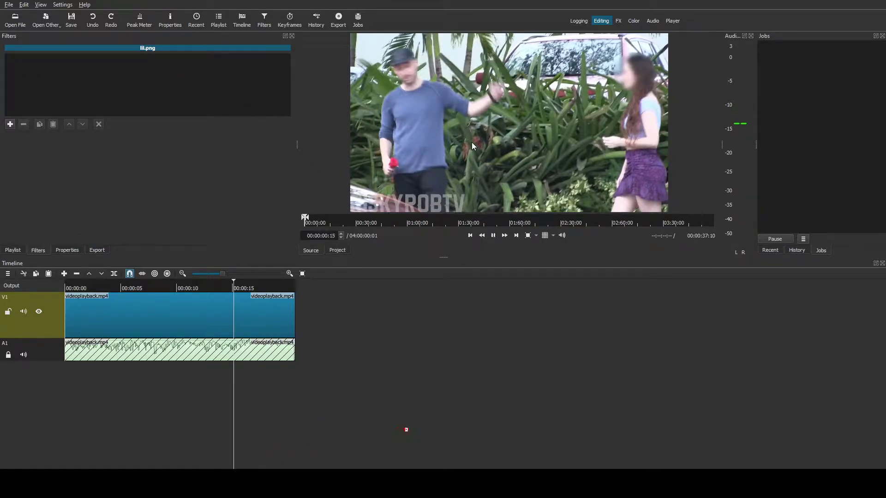
pyautogui.moveTo(471, 142); pyautogui.dragTo(299, 293)
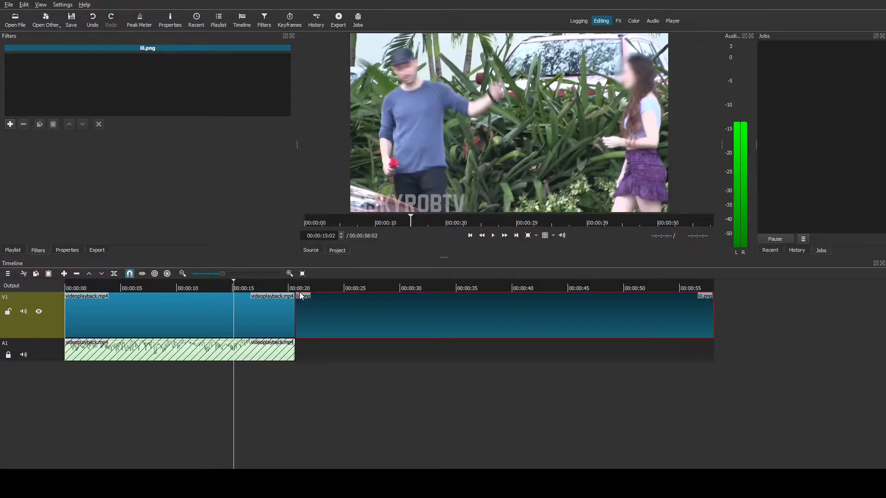
# Add a Saturation filter to the lil.png still and lower its level to about 8%
pyautogui.rightClick(402, 308)
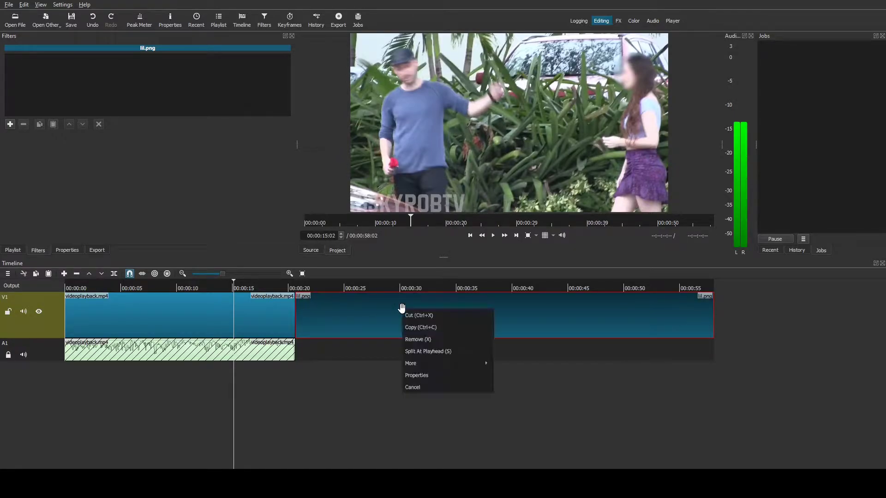
pyautogui.click(414, 374)
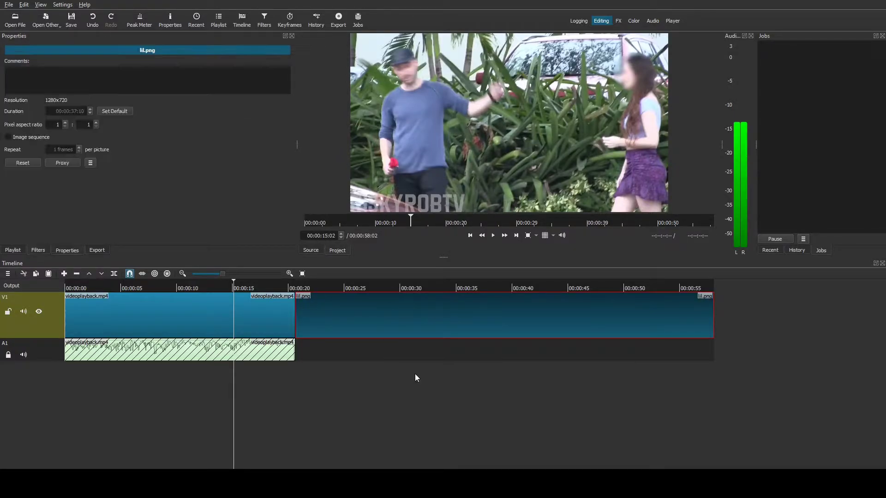
pyautogui.click(38, 250)
pyautogui.click(7, 125)
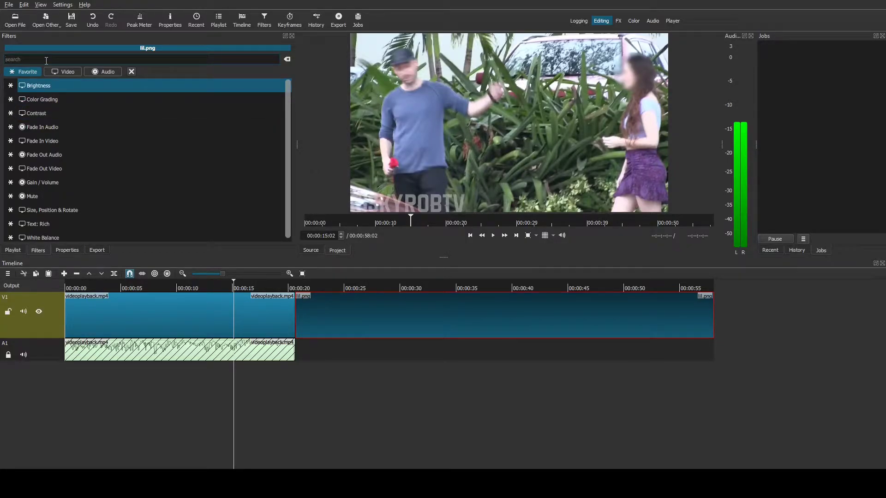
pyautogui.write('satura')
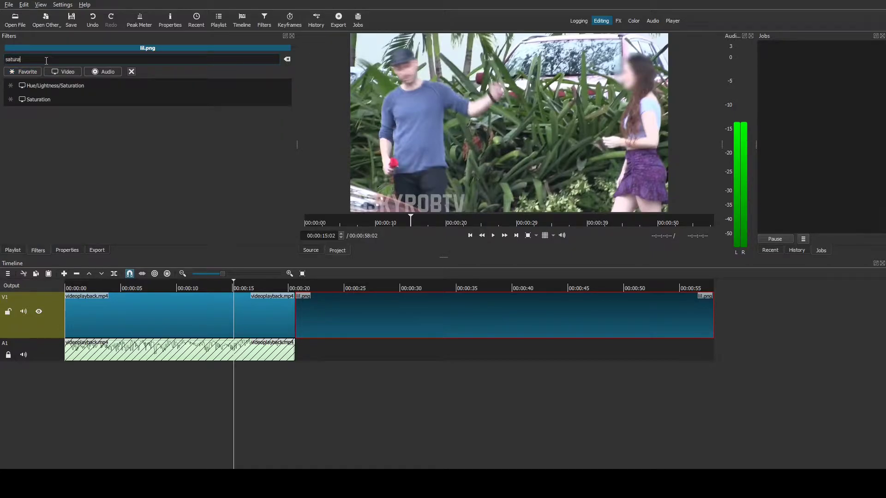
pyautogui.click(62, 94)
pyautogui.moveTo(51, 153); pyautogui.dragTo(26, 154)
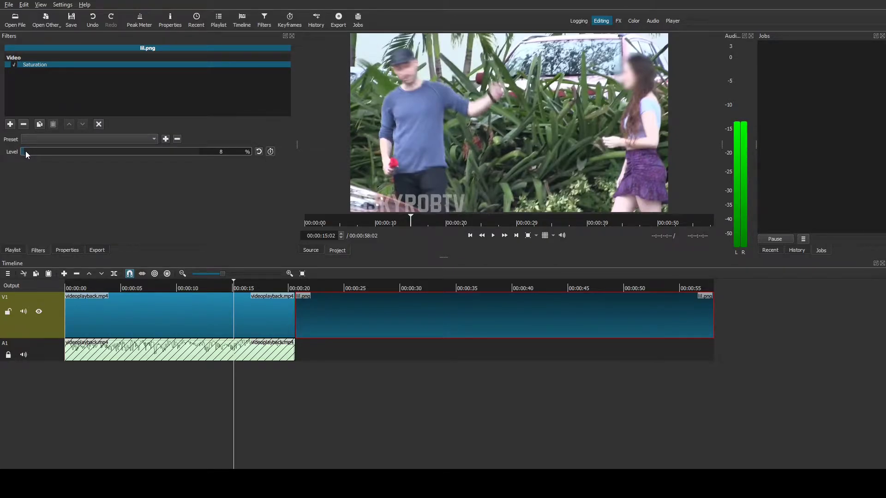
pyautogui.click(385, 286)
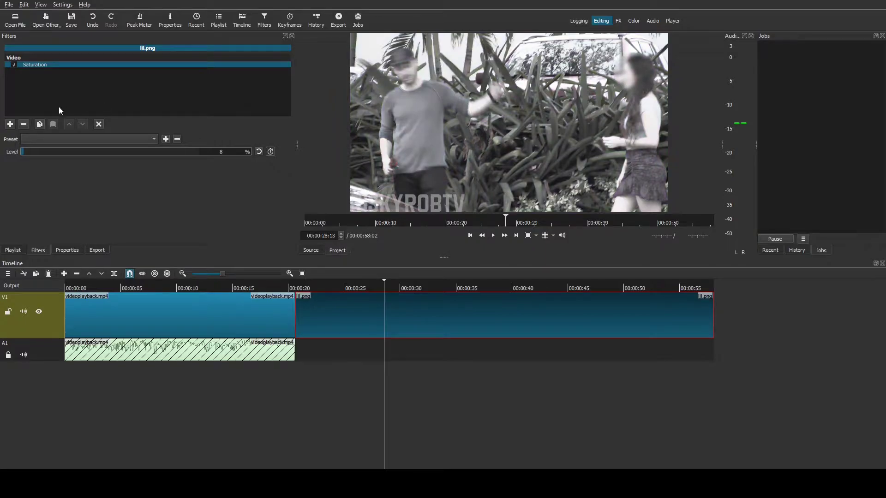
# Add a Size, Position & Rotate filter to the still, enlarge it to about 105.6%, and reposition it to about -56, -22
pyautogui.scroll(2, 31, 151)
pyautogui.scroll(-1, 26, 152)
pyautogui.click(10, 124)
pyautogui.click(28, 58)
pyautogui.write('size')
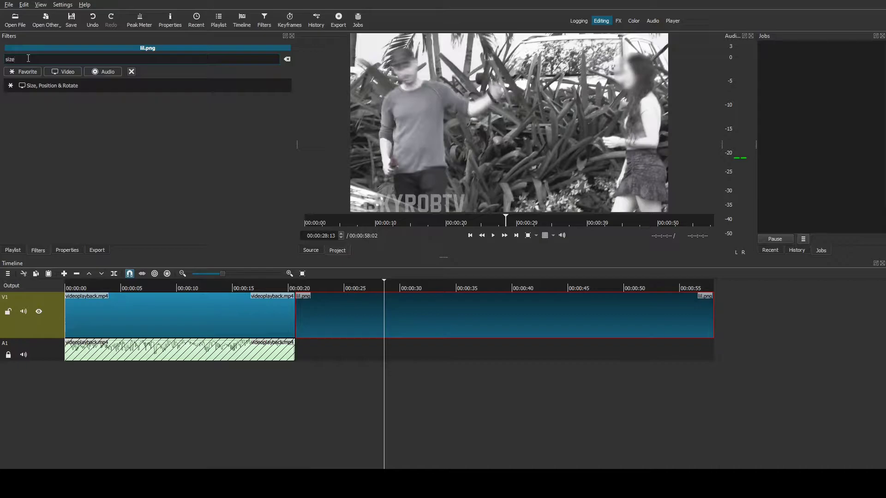
pyautogui.click(108, 86)
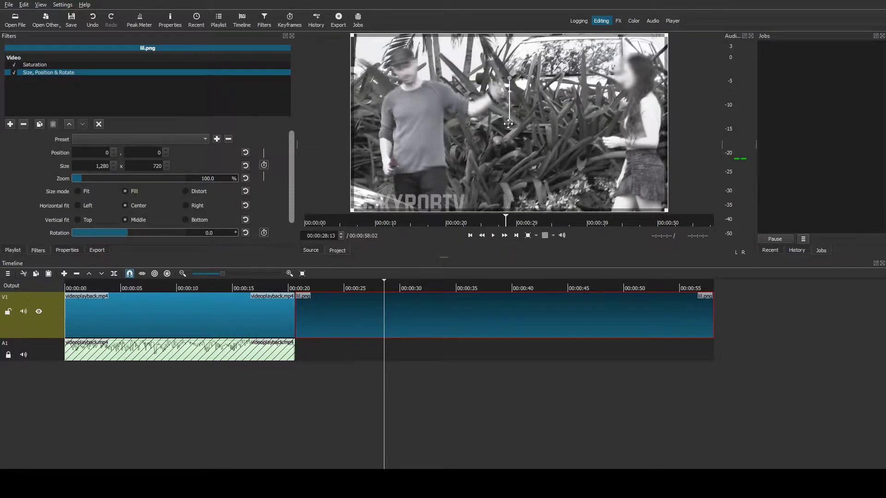
pyautogui.moveTo(350, 35); pyautogui.dragTo(333, 26)
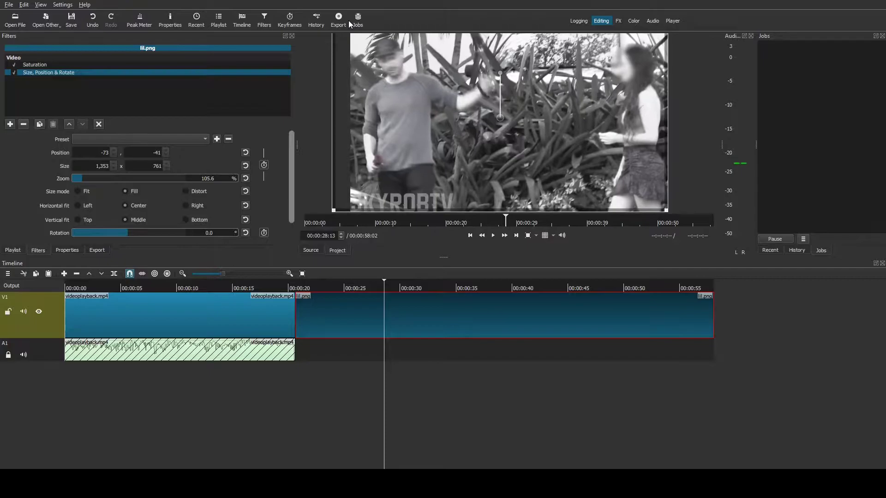
pyautogui.moveTo(505, 118); pyautogui.dragTo(503, 126)
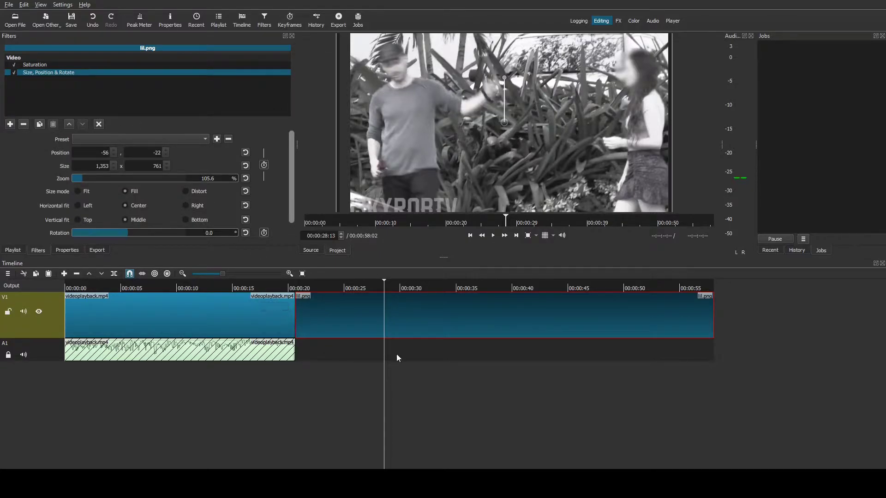
# Add three more video tracks above V1 in the timeline
pyautogui.rightClick(503, 347)
pyautogui.moveTo(520, 353)
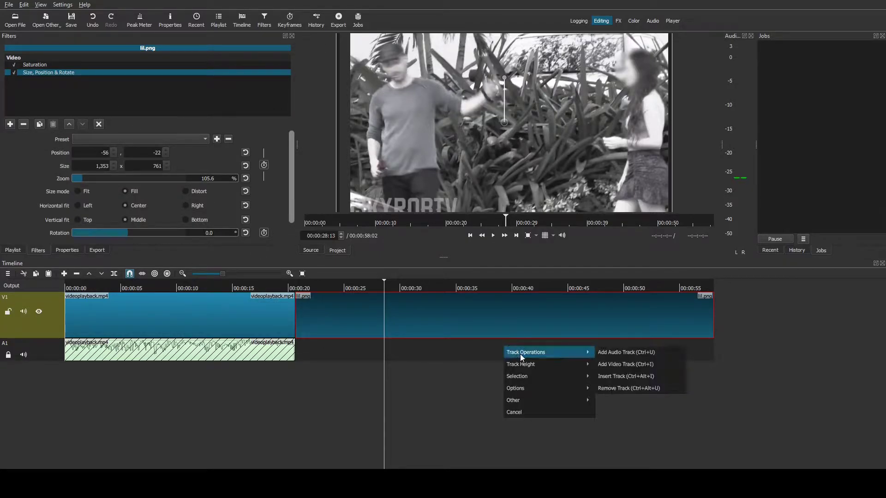
pyautogui.click(611, 365)
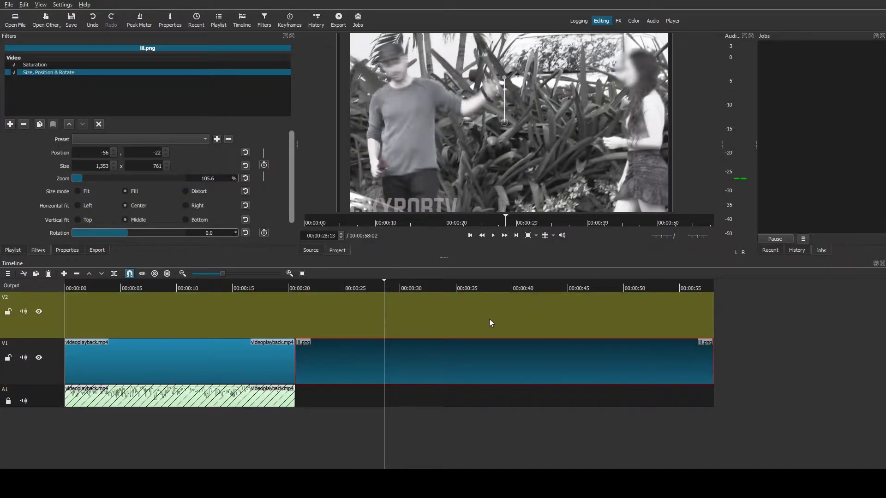
pyautogui.hotkey('ctrl', 'i')
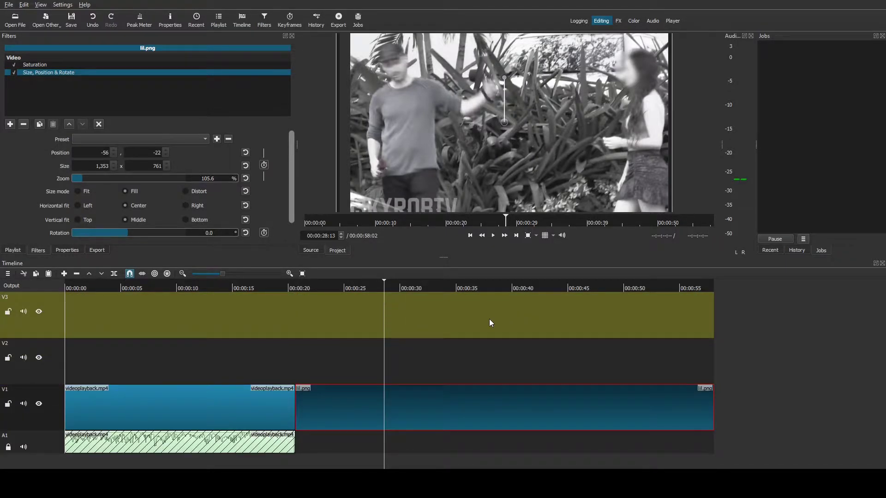
pyautogui.hotkey('ctrl', 'i')
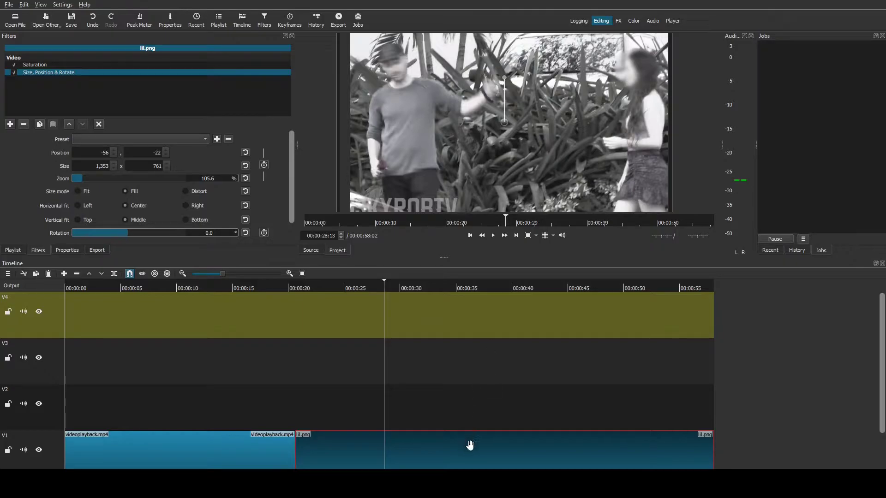
# Move the video clip and the still up to V2, and place 2-2-thug-life-gold-chain.png above the still on V3
pyautogui.moveTo(220, 445); pyautogui.dragTo(218, 411)
pyautogui.moveTo(320, 447); pyautogui.dragTo(328, 416)
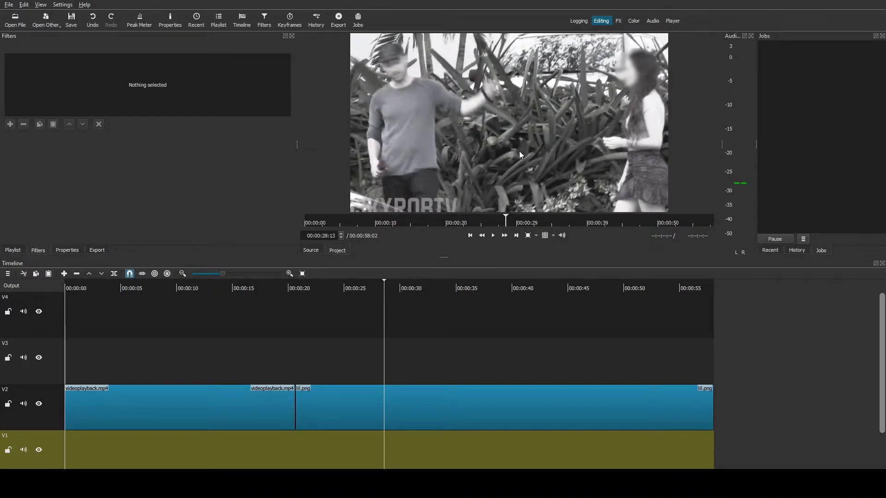
pyautogui.click(715, 290)
pyautogui.moveTo(506, 177); pyautogui.dragTo(298, 357)
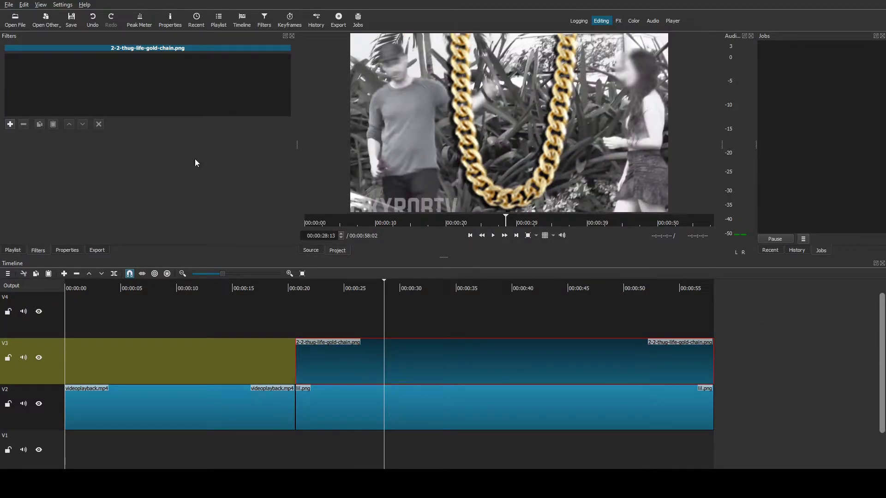
# Add a Size, Position & Rotate filter to the gold chain, shrink it to about 436 x 436, and move it to about 813, 282
pyautogui.click(10, 125)
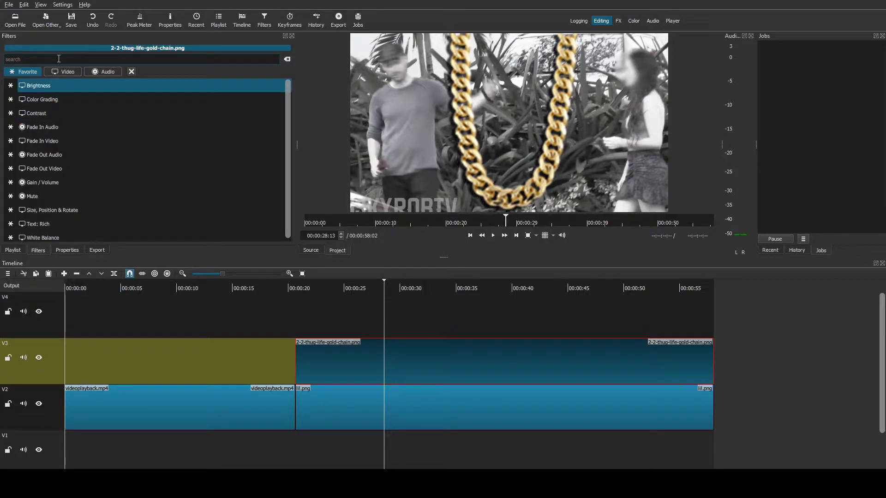
pyautogui.write('size')
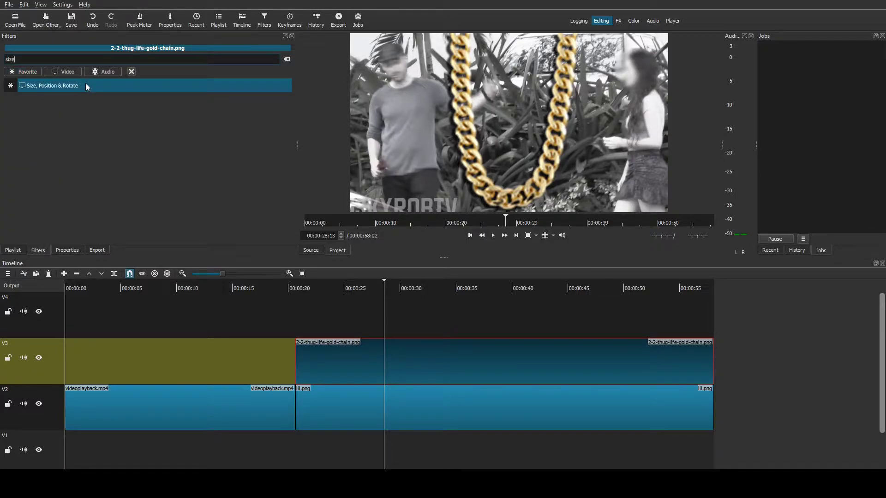
pyautogui.click(86, 87)
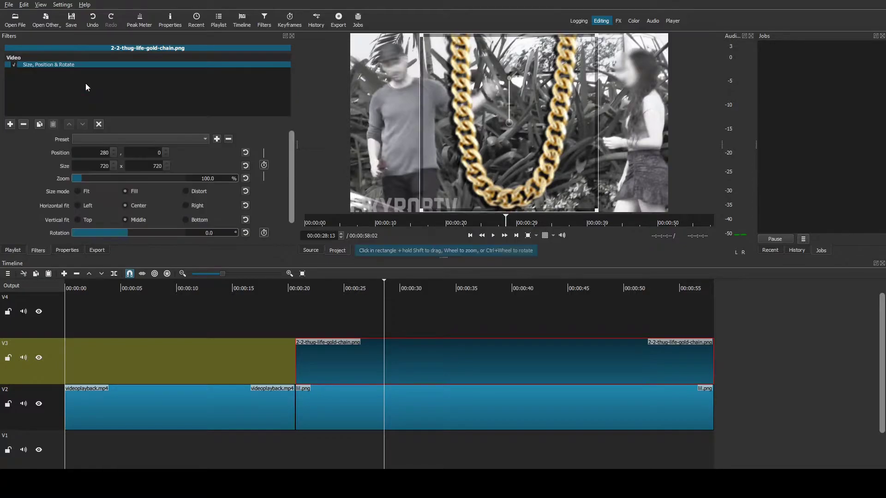
pyautogui.moveTo(420, 35); pyautogui.dragTo(505, 109)
pyautogui.moveTo(545, 161); pyautogui.dragTo(613, 157)
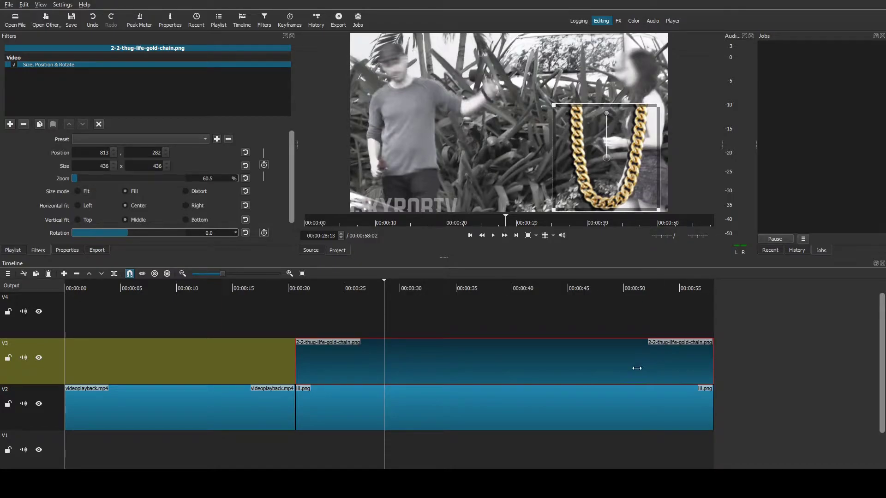
# Split the gold chain and still clips at about 00:00:33:17 and remove the parts after the cut
pyautogui.moveTo(384, 284); pyautogui.dragTo(443, 314)
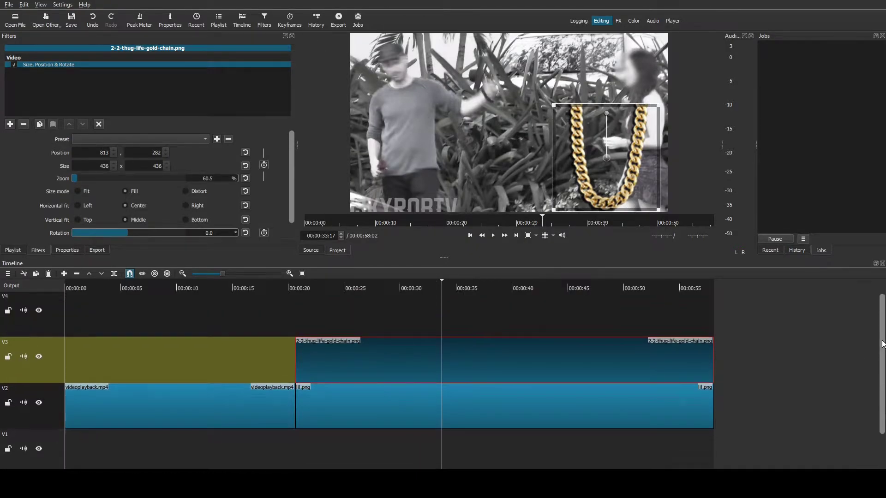
pyautogui.click(115, 275)
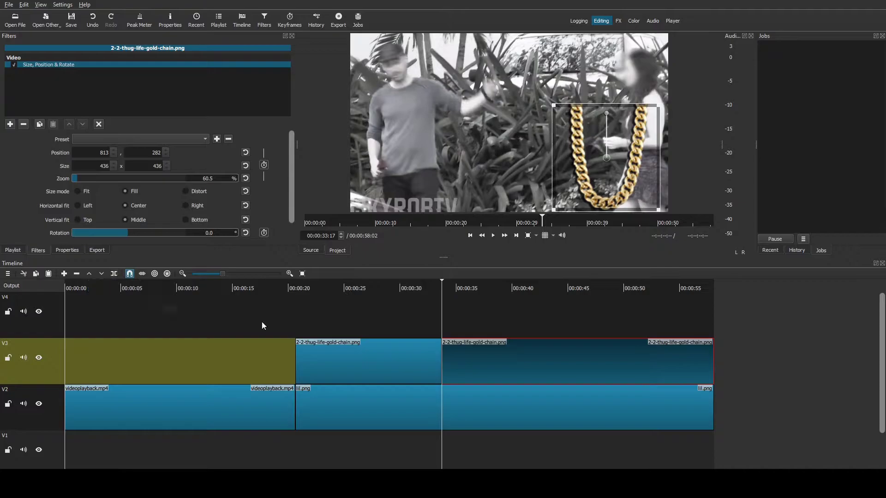
pyautogui.click(454, 406)
pyautogui.click(114, 276)
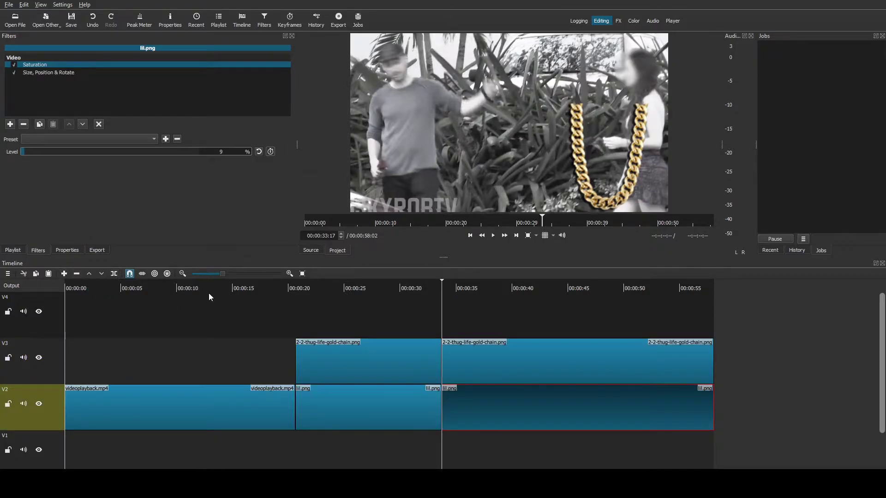
pyautogui.rightClick(503, 352)
pyautogui.click(510, 384)
pyautogui.rightClick(503, 388)
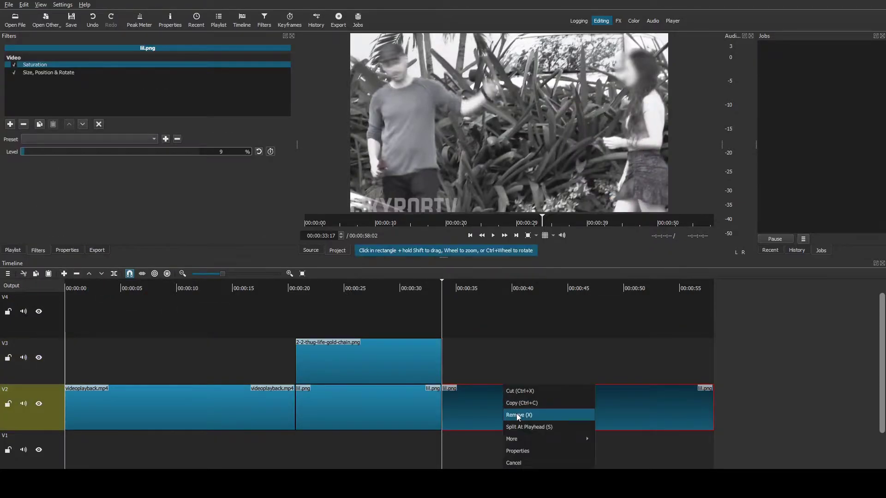
pyautogui.click(516, 414)
# Enable size, position and rotation keyframes for the gold chain at the start of its clip, 00:00:20:15
pyautogui.moveTo(440, 295); pyautogui.dragTo(395, 287)
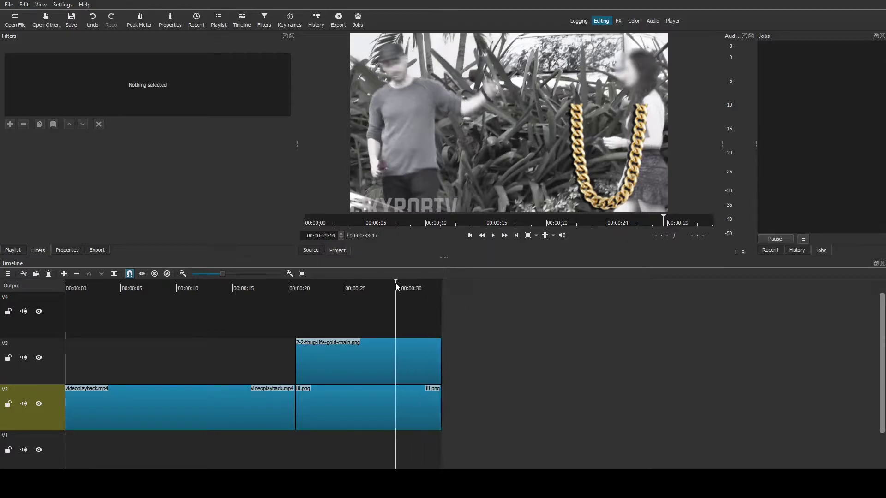
pyautogui.click(374, 359)
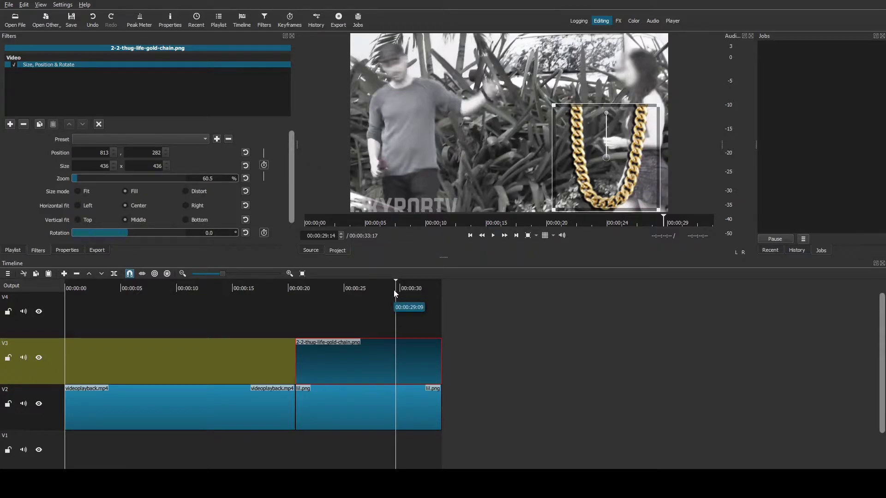
pyautogui.moveTo(394, 289); pyautogui.dragTo(295, 300)
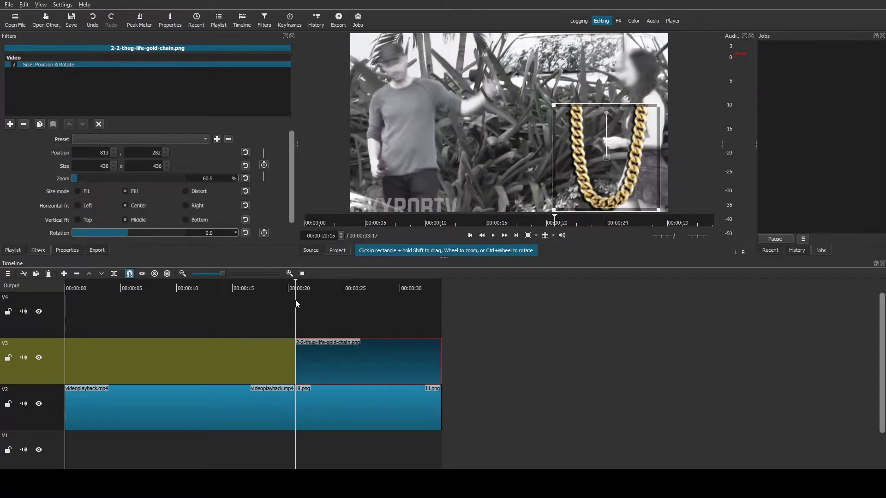
pyautogui.click(264, 165)
pyautogui.click(265, 233)
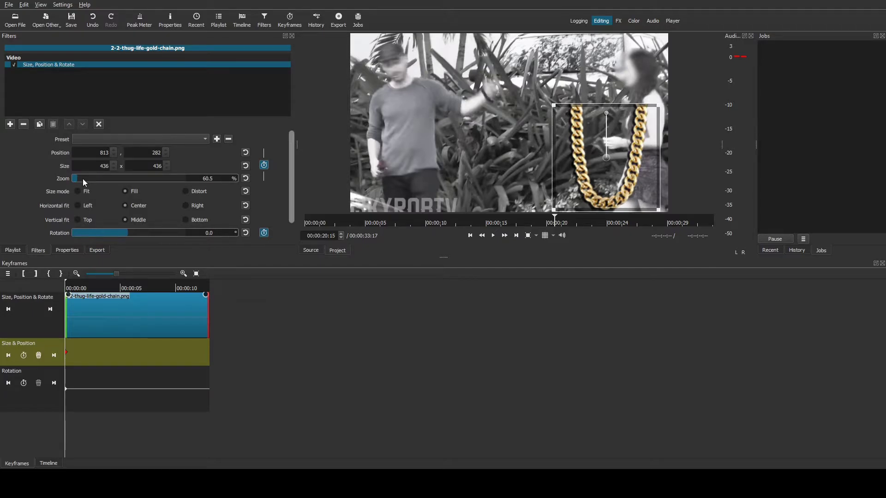
# Add gold chain keyframes at about 00:00:25:10 with rotation at -360° and zoom at about 36.1%
pyautogui.click(494, 235)
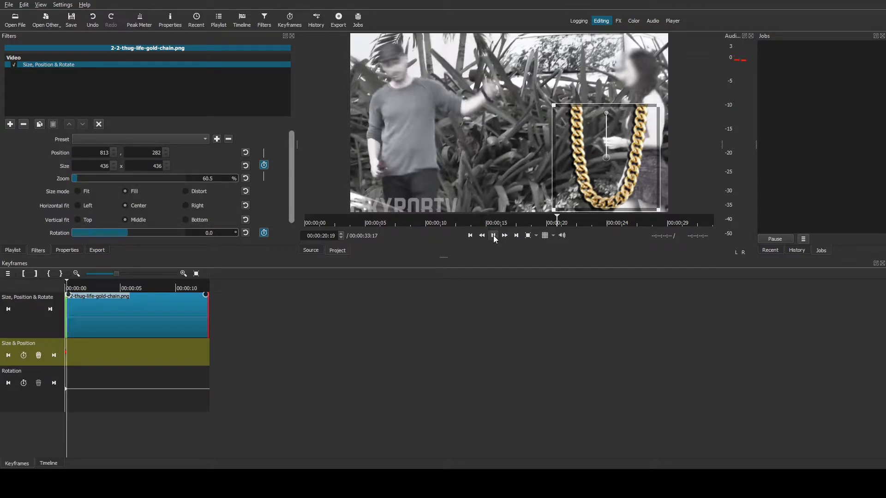
pyautogui.click(493, 236)
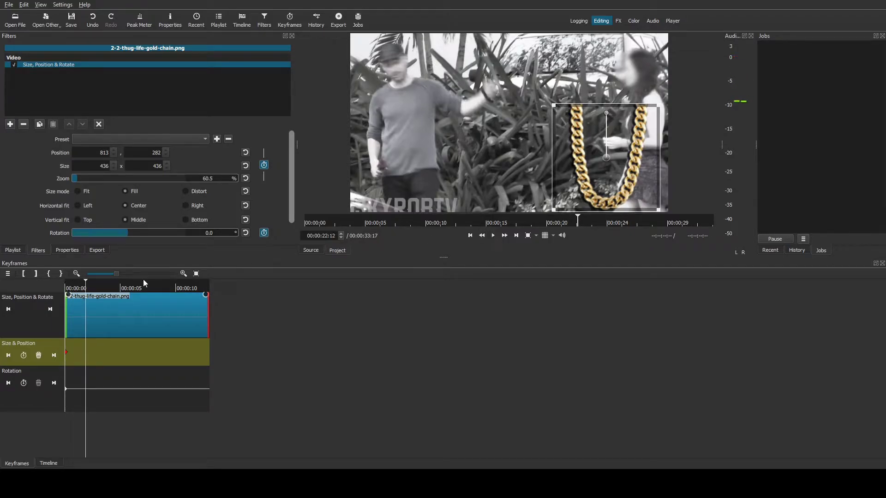
pyautogui.moveTo(86, 283); pyautogui.dragTo(182, 297)
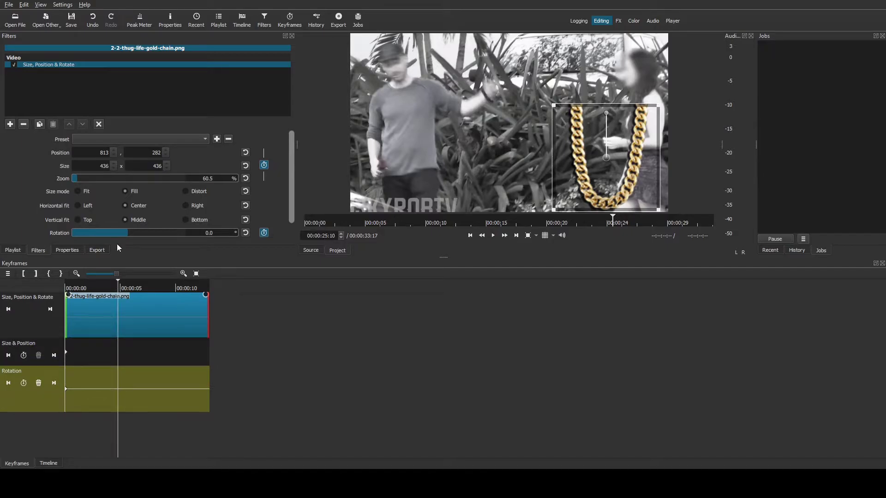
pyautogui.moveTo(130, 233); pyautogui.dragTo(60, 232)
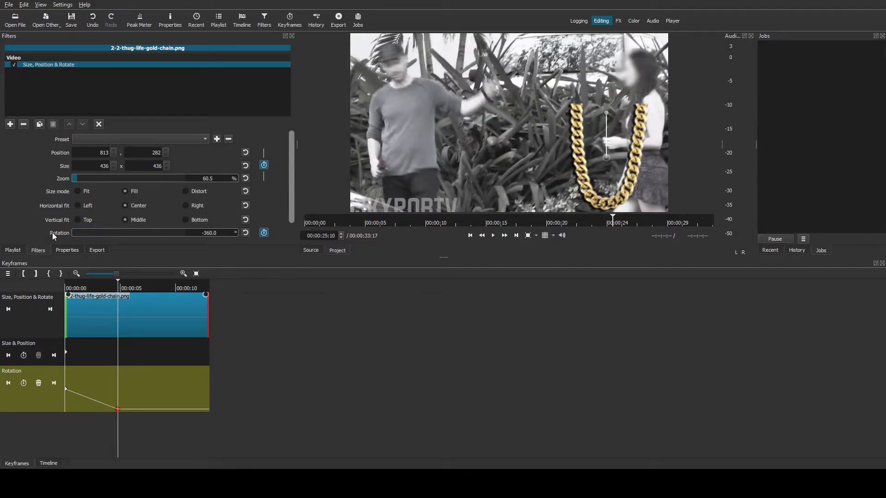
pyautogui.moveTo(92, 176); pyautogui.dragTo(77, 178)
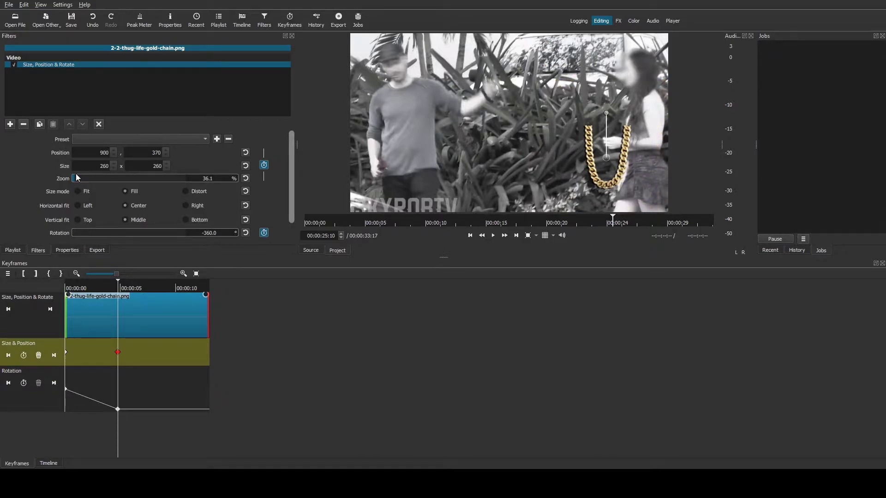
# Position the gold chain on the man's chest at about 93, 201 in its 00:00:25:10 keyframe and preview the animation
pyautogui.moveTo(606, 157); pyautogui.dragTo(403, 115)
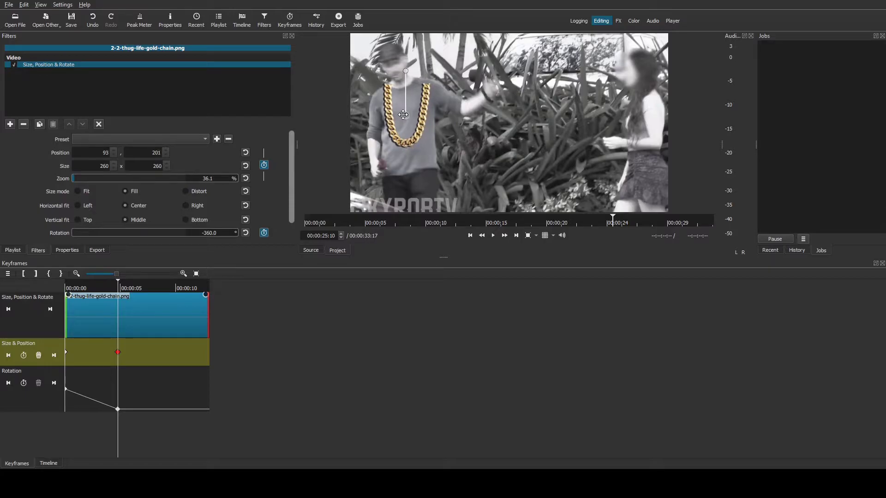
pyautogui.click(115, 286)
pyautogui.moveTo(97, 280); pyautogui.dragTo(40, 278)
pyautogui.click(493, 236)
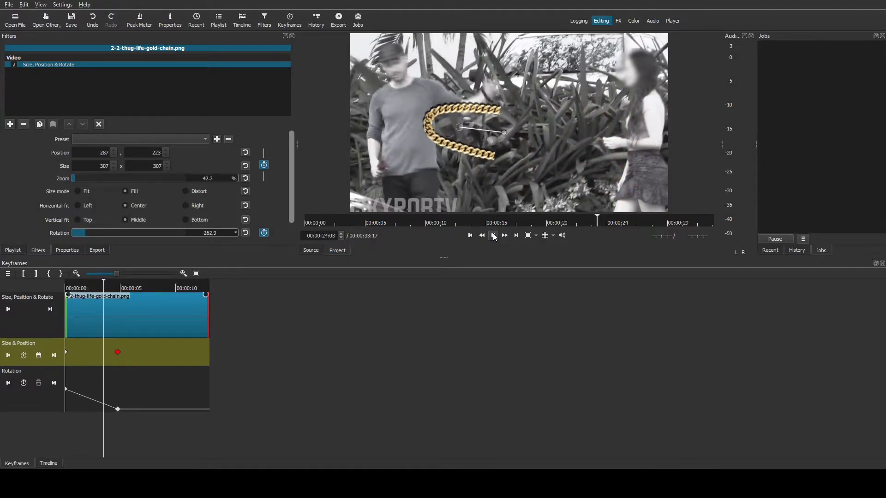
pyautogui.click(493, 236)
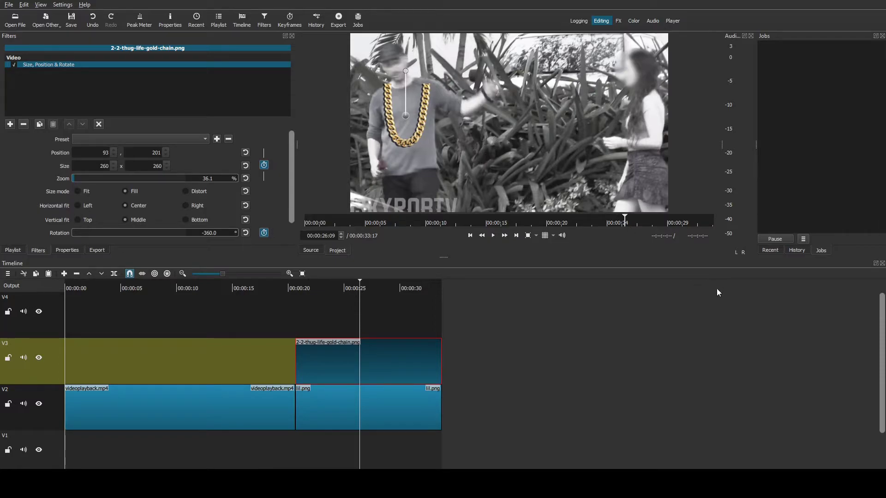
# Place Thug-Life-Hat-PNG.png on track V4 from the freeze frame's start and cut off its part after 00:00:33:16
pyautogui.moveTo(490, 142); pyautogui.dragTo(294, 303)
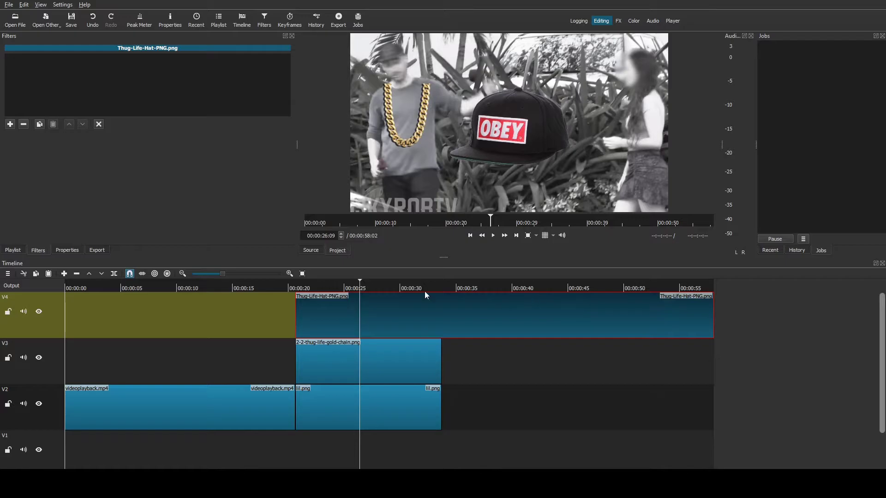
pyautogui.moveTo(442, 286)
pyautogui.mouseDown()
pyautogui.moveTo(453, 286)
pyautogui.moveTo(434, 286)
pyautogui.moveTo(442, 287)
pyautogui.mouseUp()
pyautogui.click(113, 273)
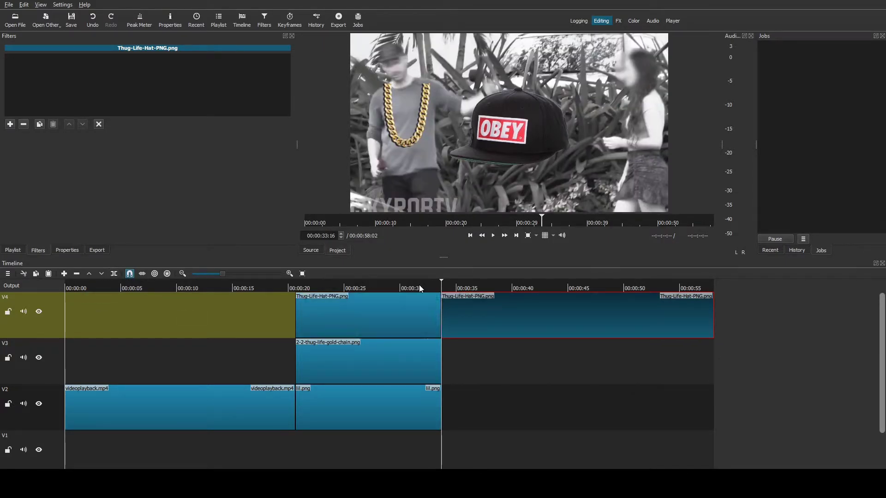
pyautogui.rightClick(467, 307)
pyautogui.click(492, 344)
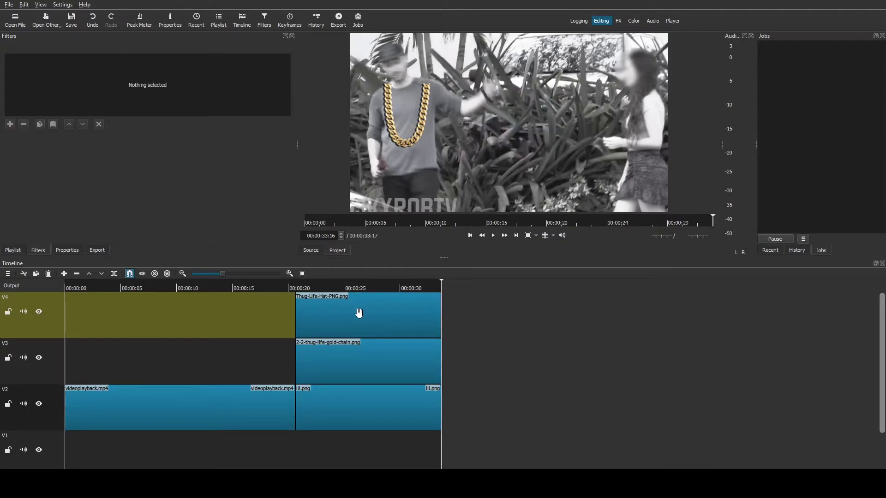
# Add a Size, Position & Rotate filter to the hat clip
pyautogui.click(359, 312)
pyautogui.click(363, 312)
pyautogui.rightClick(376, 312)
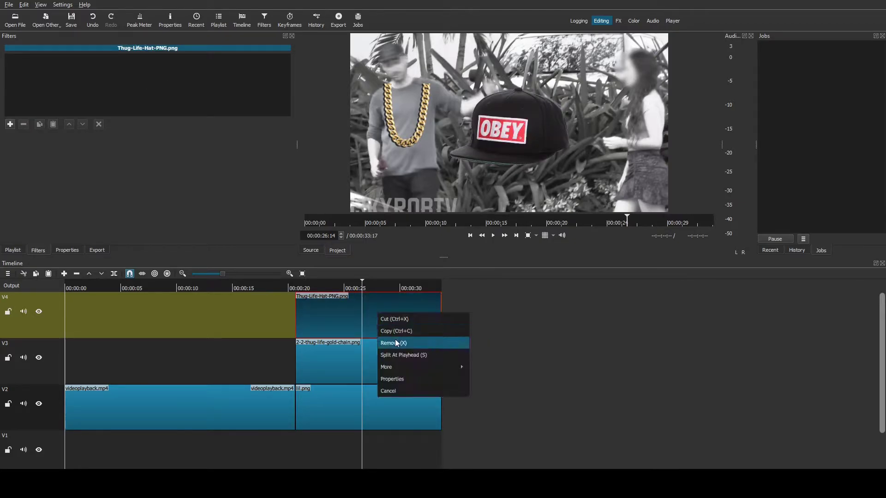
pyautogui.click(396, 380)
pyautogui.click(38, 250)
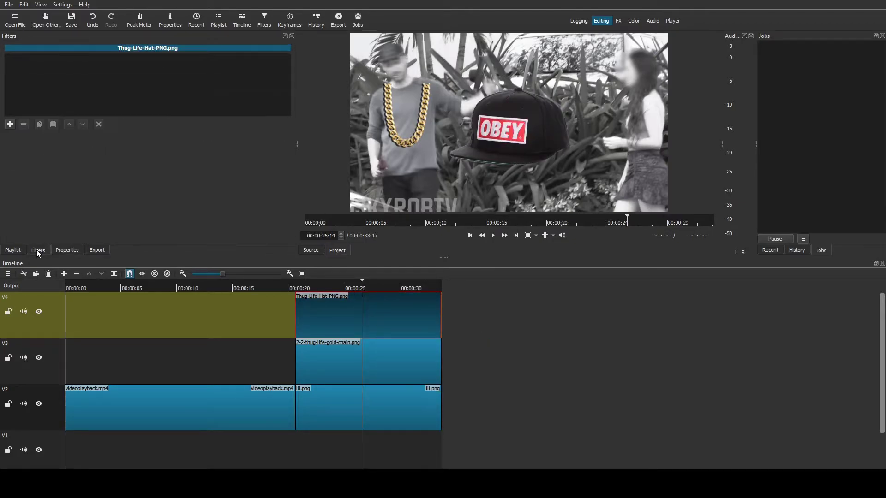
pyautogui.click(10, 124)
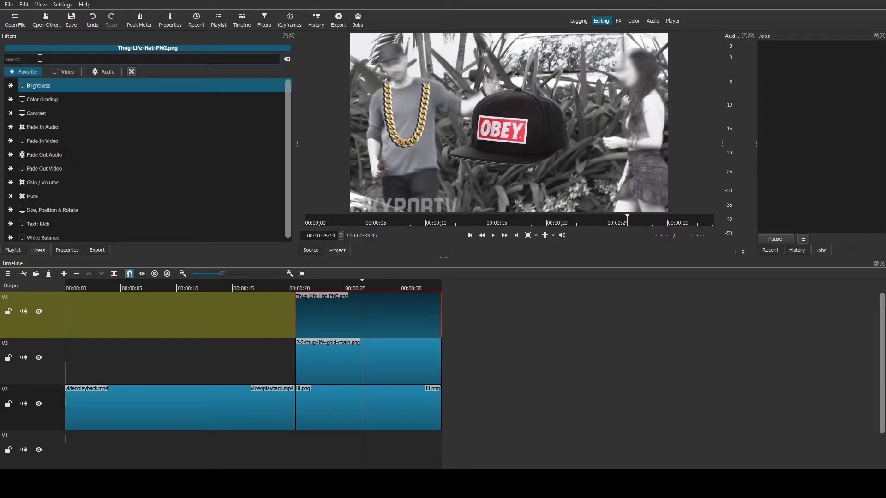
pyautogui.write('size')
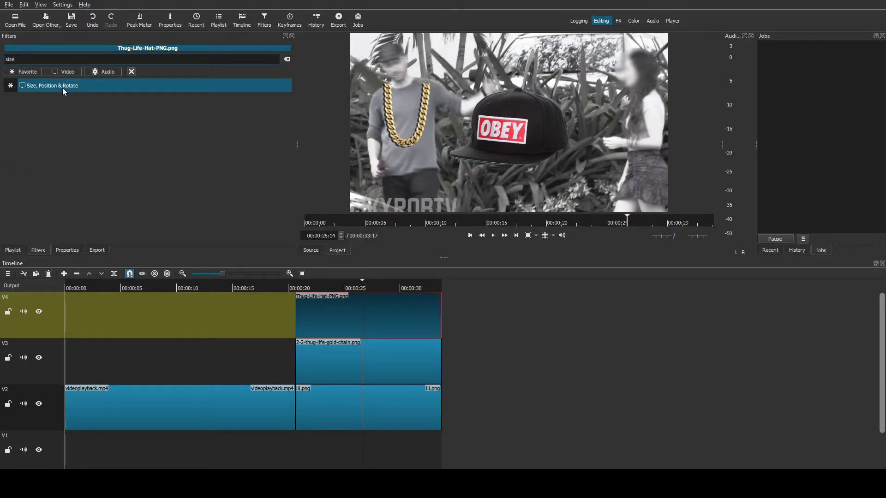
pyautogui.click(62, 86)
# Move the hat to about 747, -247 at 00:00:20:16 and enable its size, position and rotation keyframes there
pyautogui.moveTo(511, 122); pyautogui.dragTo(622, 141)
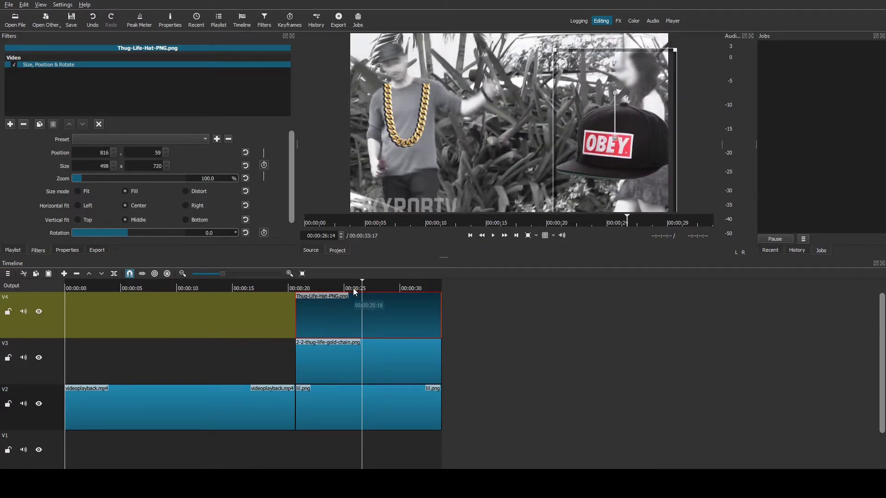
pyautogui.moveTo(361, 284); pyautogui.dragTo(295, 287)
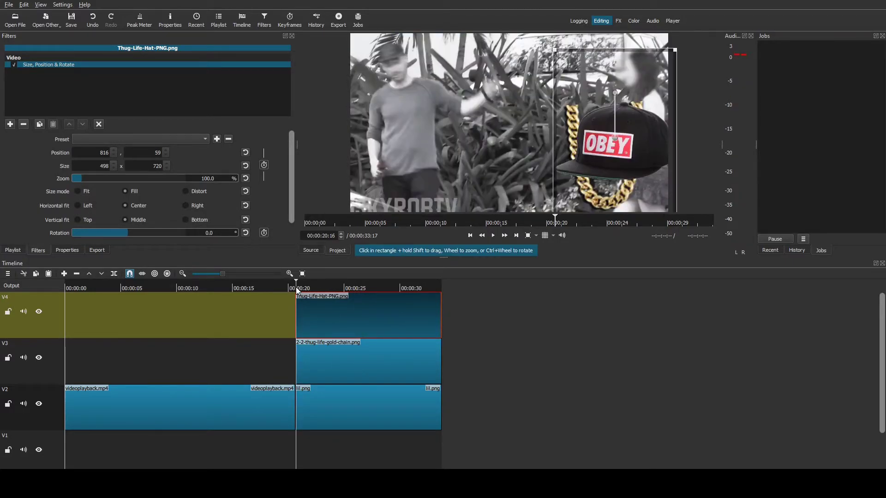
pyautogui.moveTo(616, 135); pyautogui.dragTo(598, 58)
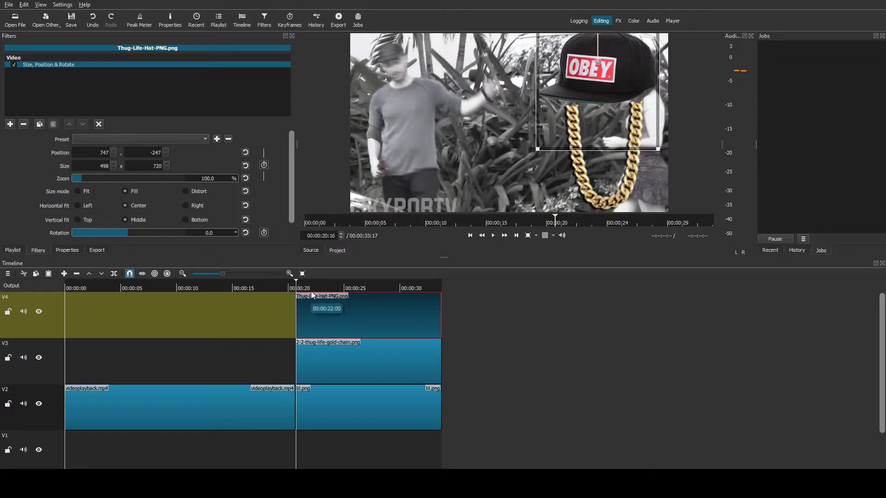
pyautogui.click(264, 165)
pyautogui.click(264, 233)
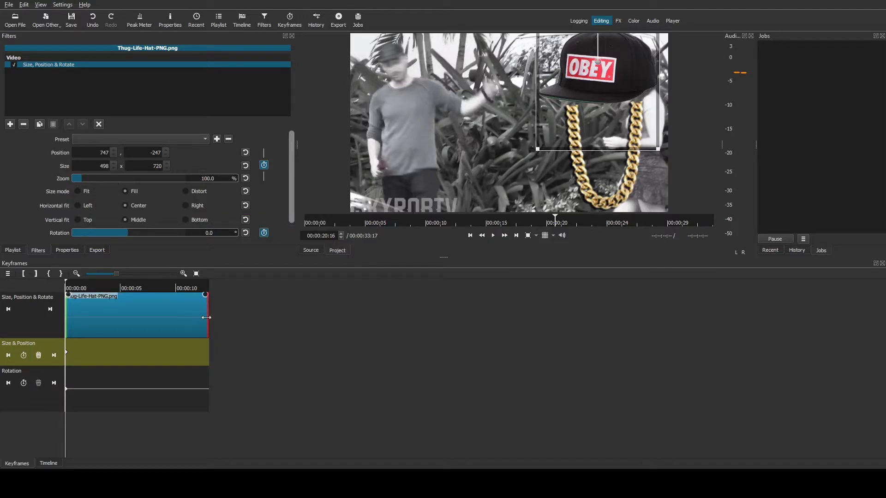
# Add hat keyframes at 00:00:25:10 with zoom about 36.1%, rotation -360° and position about 60, -76, and preview the animation
pyautogui.click(493, 235)
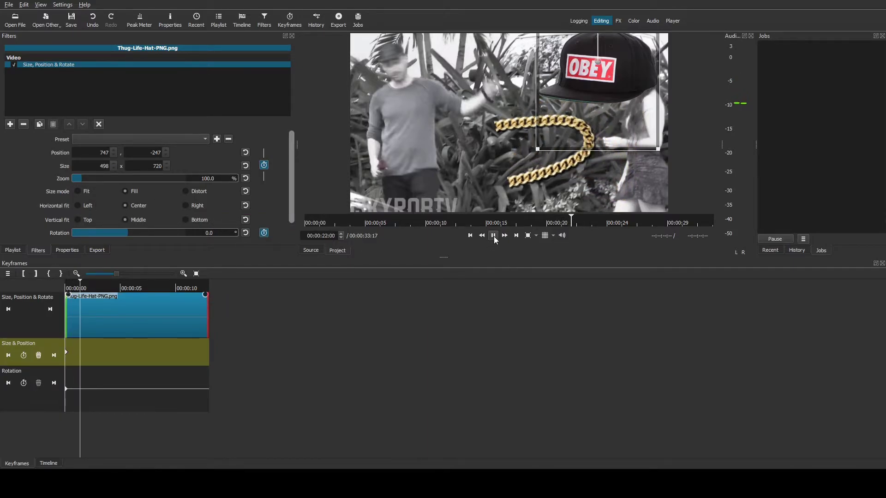
pyautogui.click(494, 236)
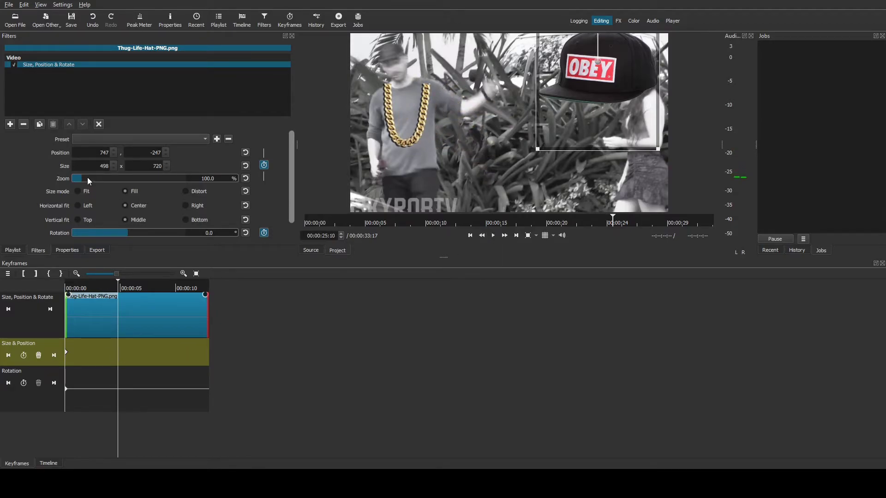
pyautogui.moveTo(84, 177); pyautogui.dragTo(78, 178)
pyautogui.moveTo(129, 233); pyautogui.dragTo(62, 233)
pyautogui.moveTo(587, 63); pyautogui.dragTo(389, 52)
pyautogui.moveTo(101, 180); pyautogui.dragTo(77, 180)
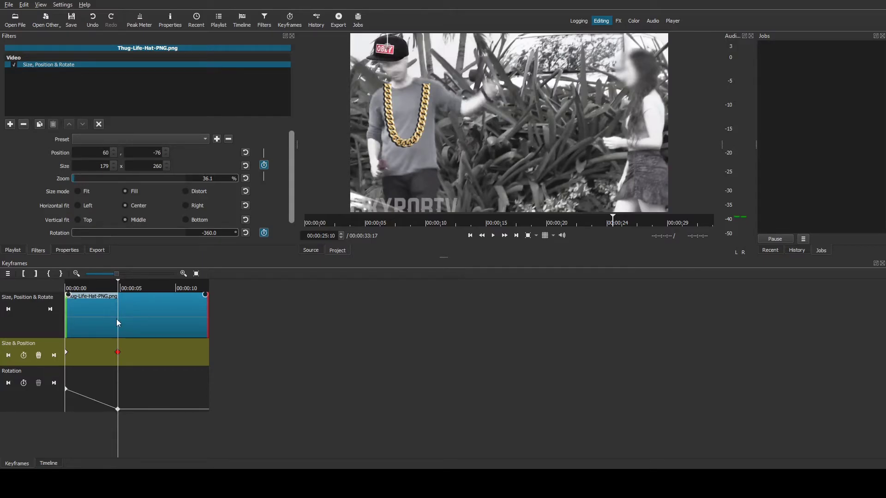
pyautogui.moveTo(117, 285); pyautogui.dragTo(21, 278)
pyautogui.click(492, 237)
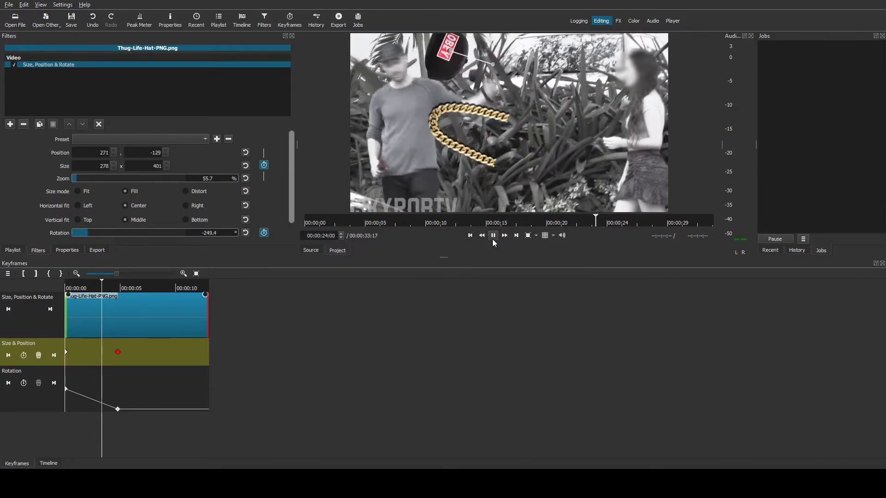
pyautogui.click(493, 238)
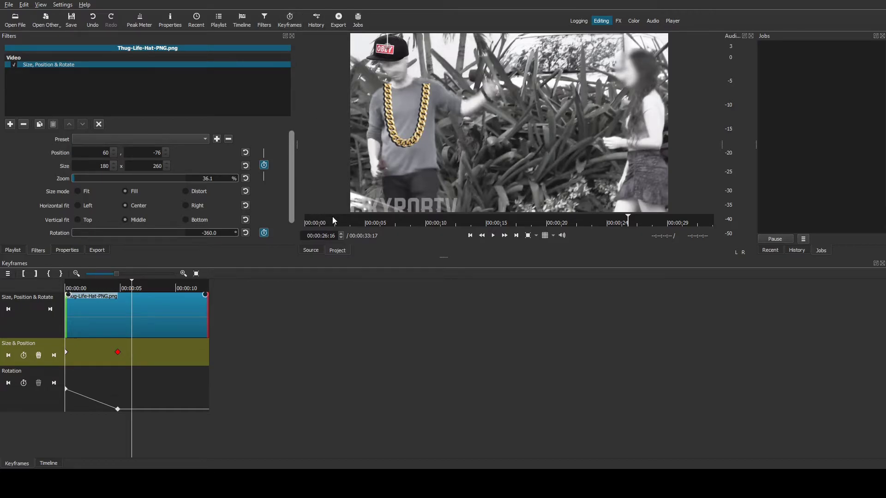
# Add a video track above the hat and place thug_life_PNG35.png on it from the start of the freeze frame
pyautogui.rightClick(401, 453)
pyautogui.moveTo(424, 405)
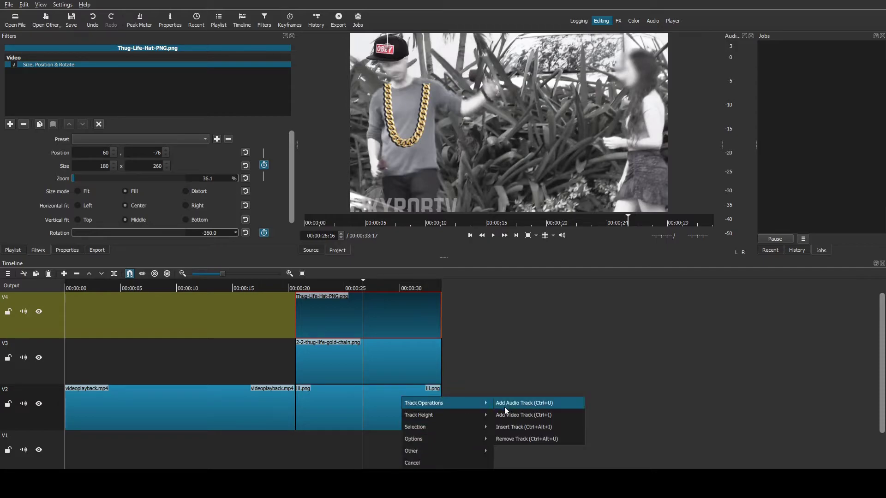
pyautogui.click(531, 413)
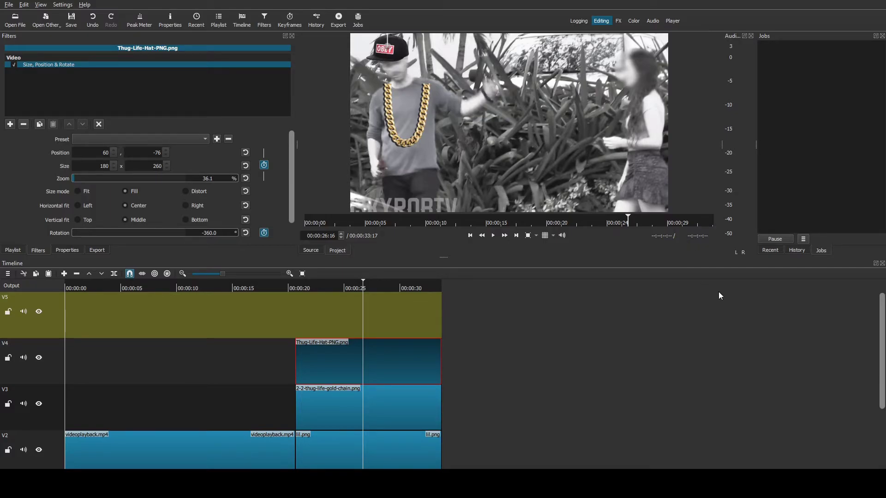
pyautogui.moveTo(531, 135); pyautogui.dragTo(298, 310)
# Split the thug_life_PNG35.png clip at about 00:00:33:15 and remove the part after the cut
pyautogui.moveTo(460, 290); pyautogui.dragTo(441, 281)
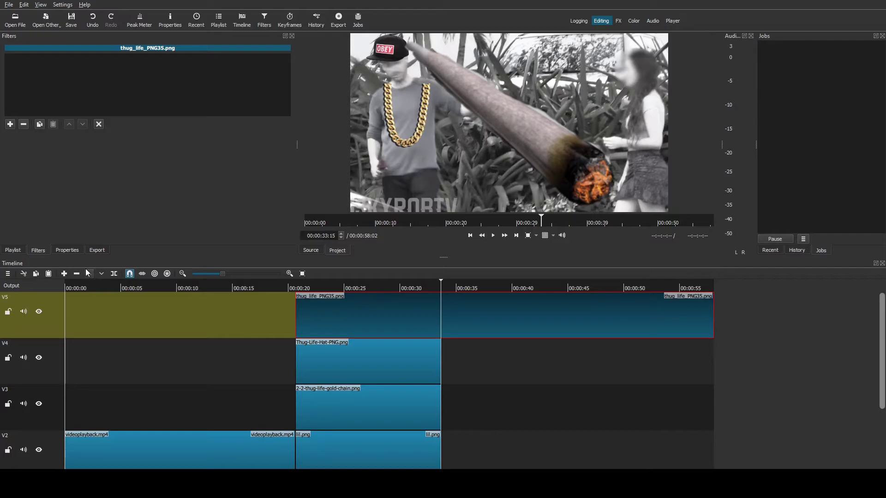
pyautogui.click(114, 273)
pyautogui.rightClick(536, 324)
pyautogui.click(559, 354)
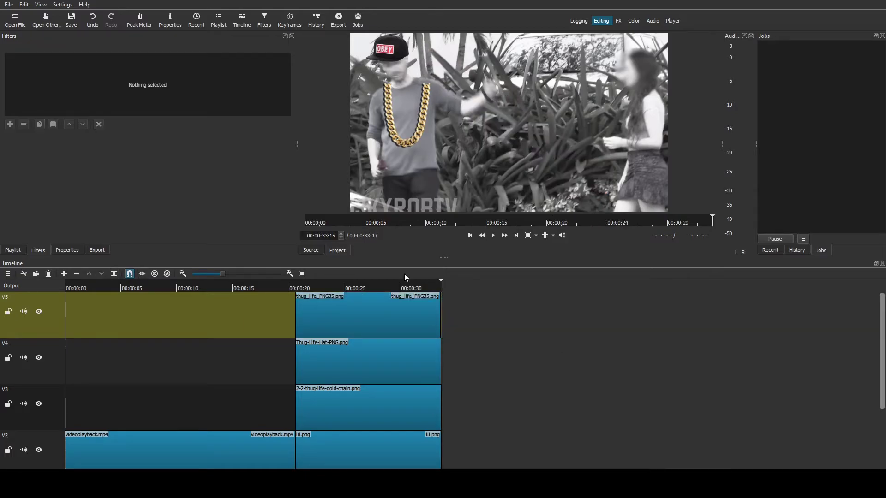
# Add a Size, Position & Rotate filter to thug_life_PNG35.png, shrink it to about 264 x 212, and move it to about 454, 520
pyautogui.click(349, 312)
pyautogui.click(375, 282)
pyautogui.click(9, 124)
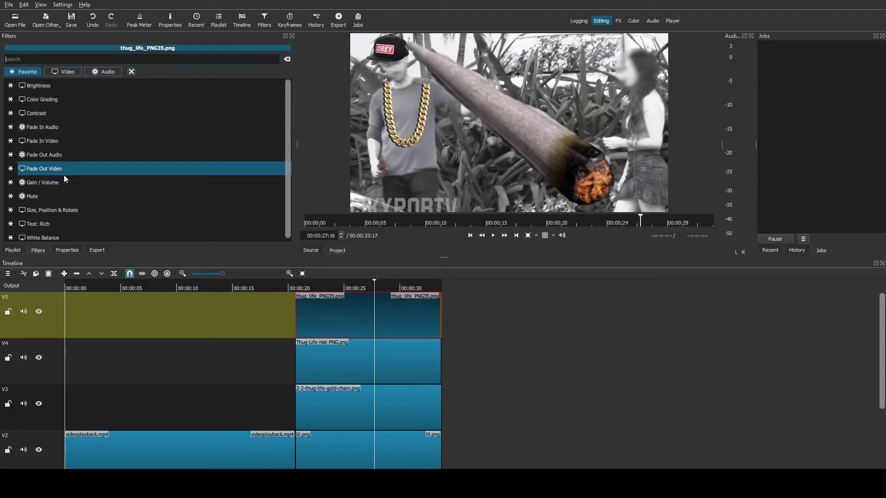
pyautogui.click(76, 212)
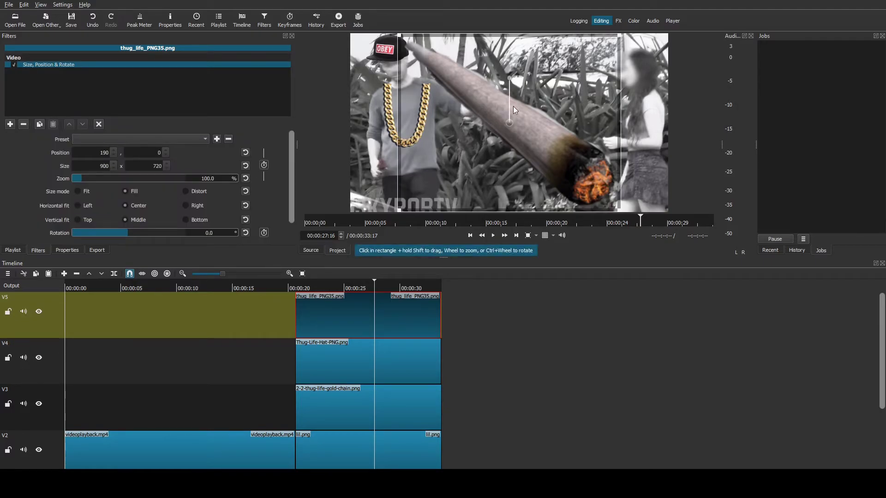
pyautogui.moveTo(402, 39); pyautogui.dragTo(549, 135)
pyautogui.moveTo(569, 171); pyautogui.dragTo(502, 185)
# Enable size, position and rotation keyframes for thug_life_PNG35.png at the start of its clip, 00:00:20:16
pyautogui.moveTo(381, 280); pyautogui.dragTo(295, 284)
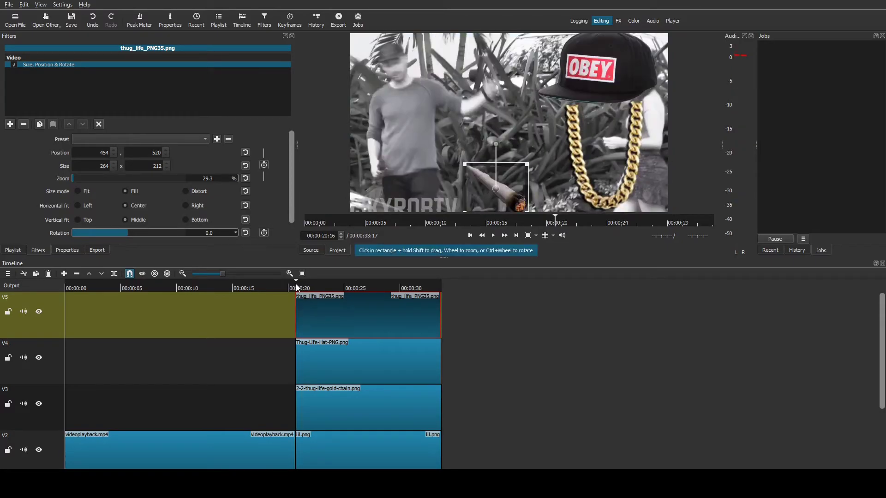
pyautogui.click(264, 165)
pyautogui.click(264, 233)
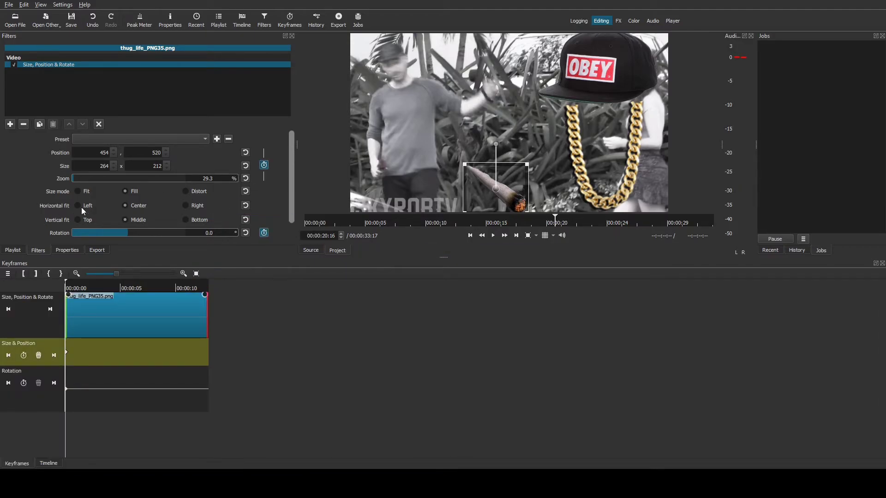
# Add thug_life_PNG35.png keyframes at 00:00:21:23 with zoom about 12%, position about 176, 159 and rotation -360°, and preview the animation
pyautogui.click(493, 235)
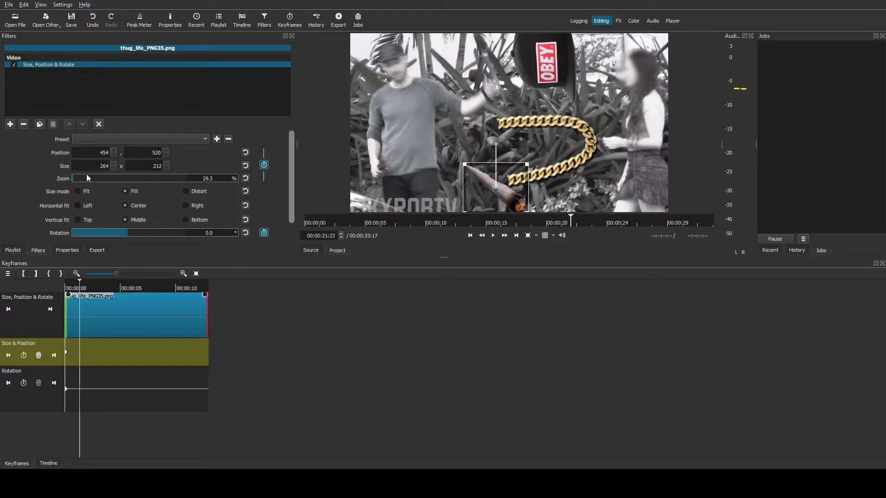
pyautogui.moveTo(80, 175); pyautogui.dragTo(73, 178)
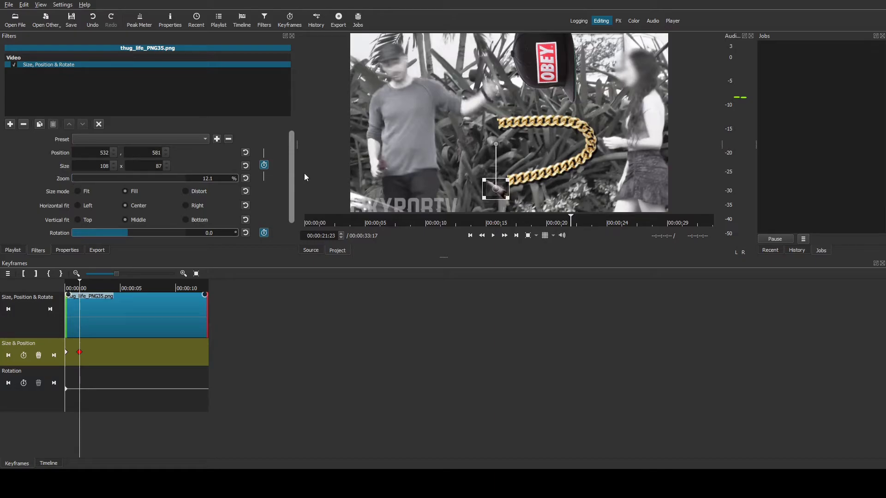
pyautogui.moveTo(488, 180); pyautogui.dragTo(405, 79)
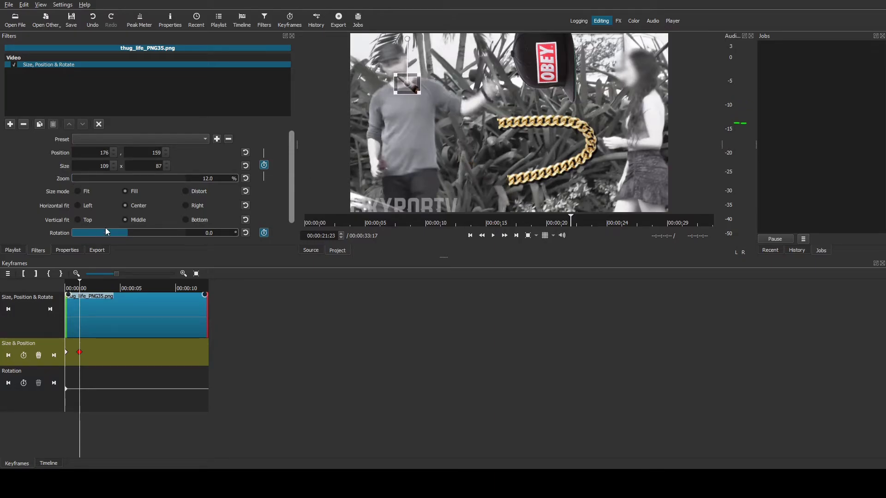
pyautogui.moveTo(107, 231); pyautogui.dragTo(53, 234)
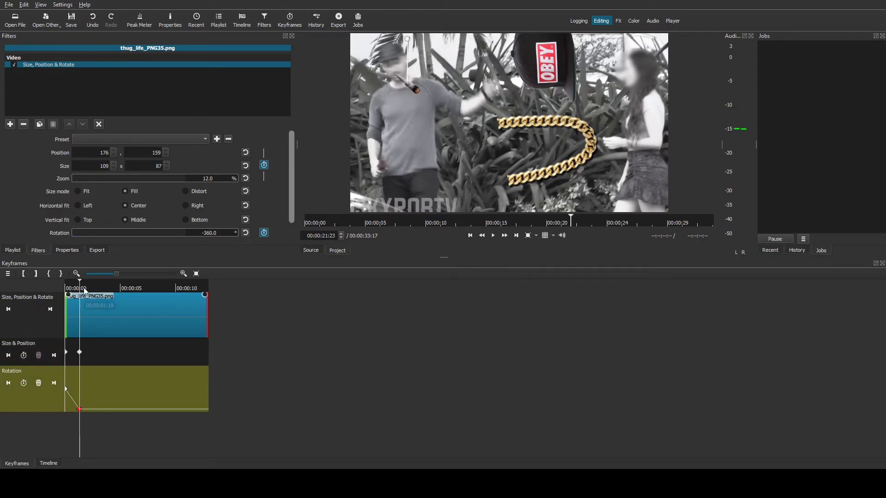
pyautogui.moveTo(79, 285); pyautogui.dragTo(61, 285)
pyautogui.click(495, 238)
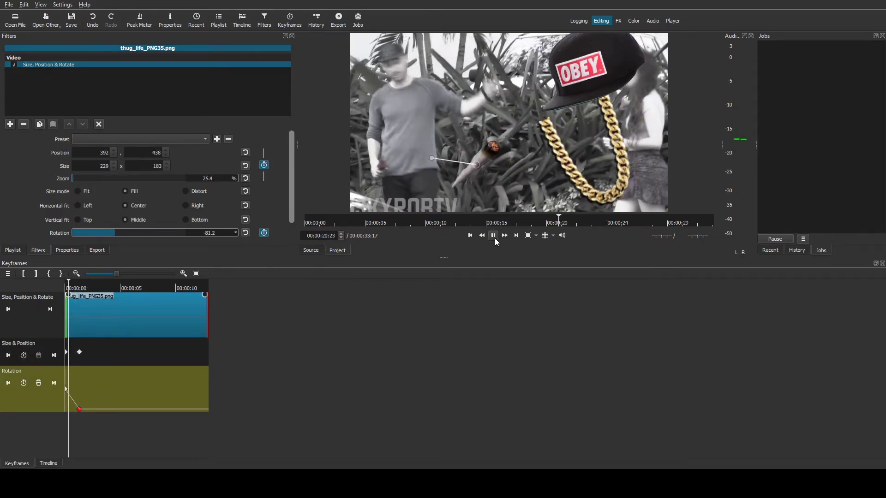